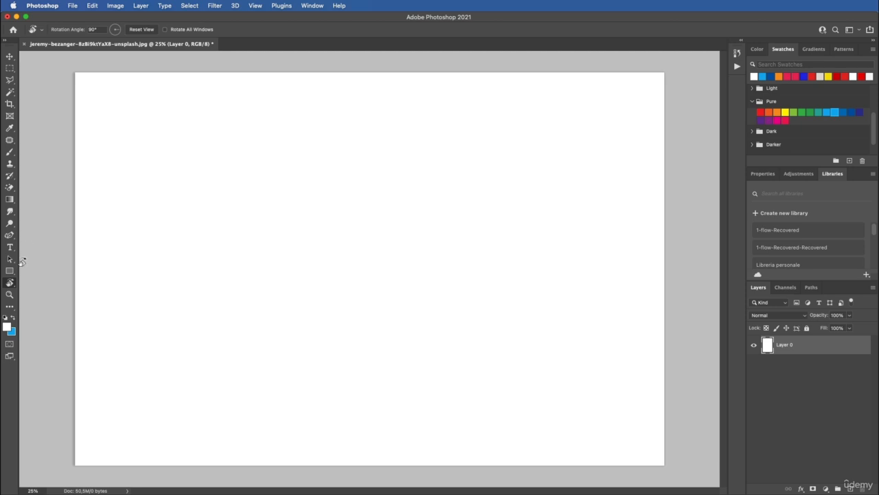
# Step: Fill the canvas with a diagonal linear gradient from white at the upper left to blue at the lower right
pyautogui.click(10, 200)
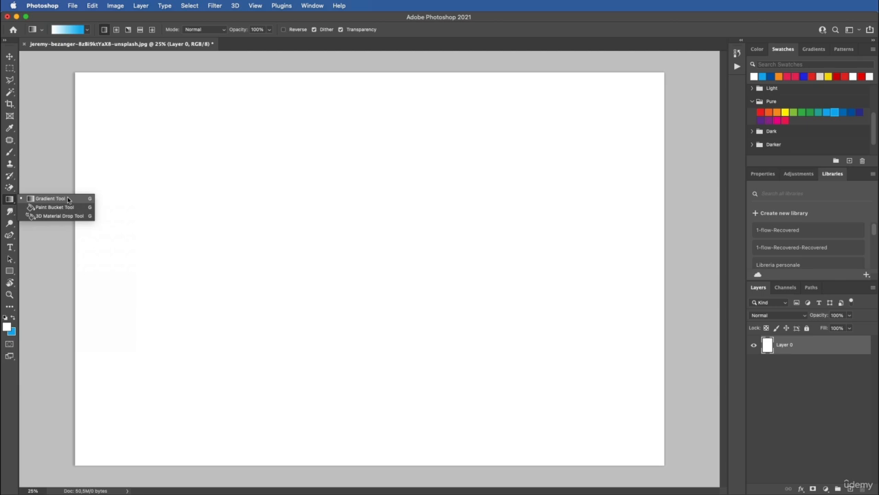
pyautogui.click(68, 199)
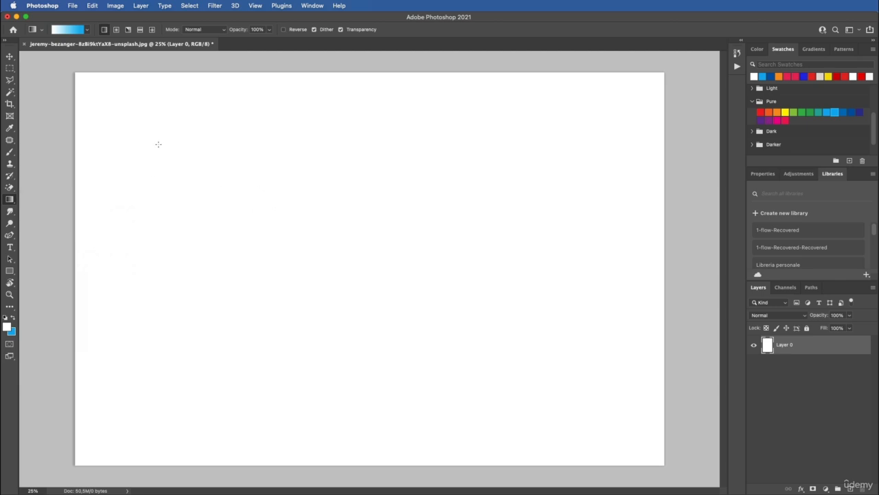
pyautogui.moveTo(158, 144); pyautogui.dragTo(595, 340)
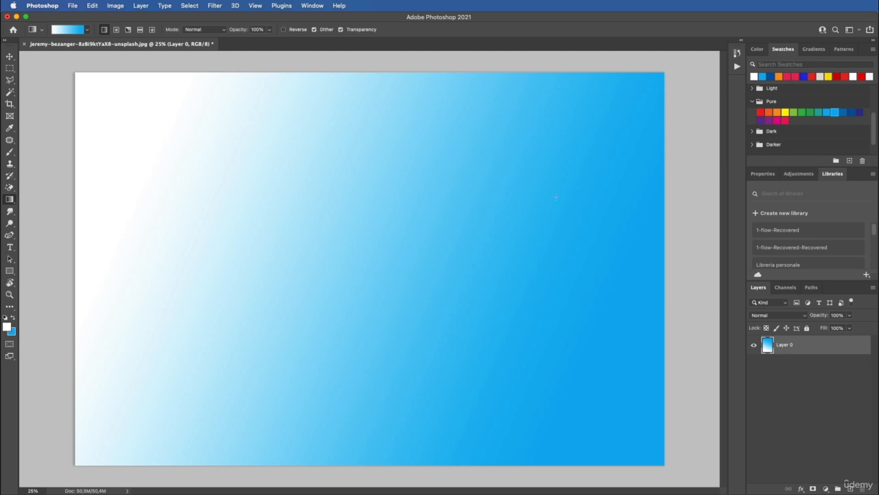
# Step: Edit the gradient and set its end colour stop at location 100% to magenta
pyautogui.click(73, 30)
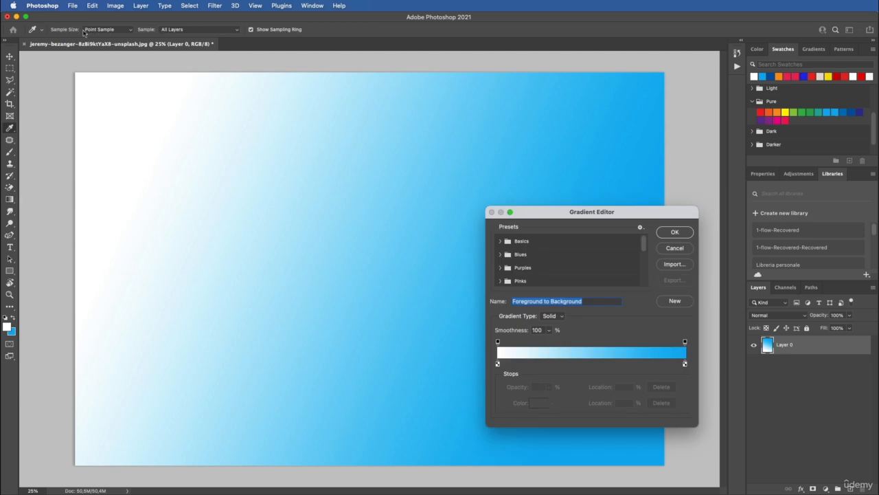
pyautogui.click(685, 363)
pyautogui.click(537, 403)
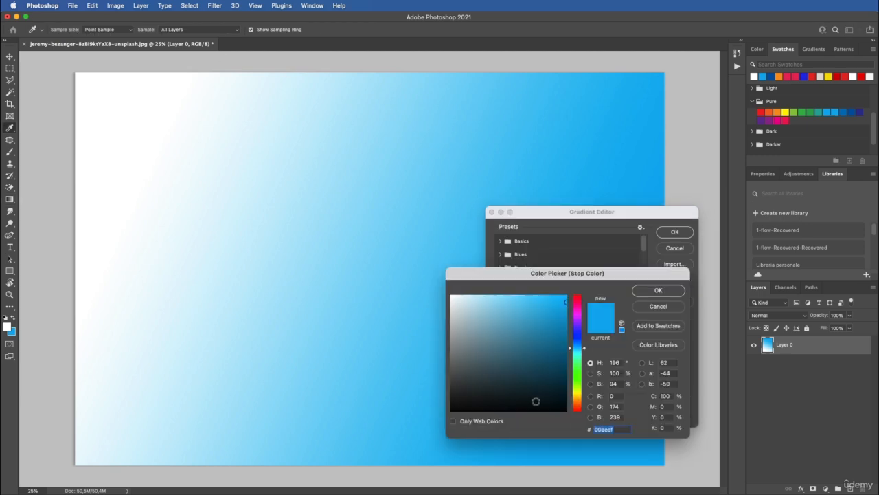
pyautogui.click(577, 306)
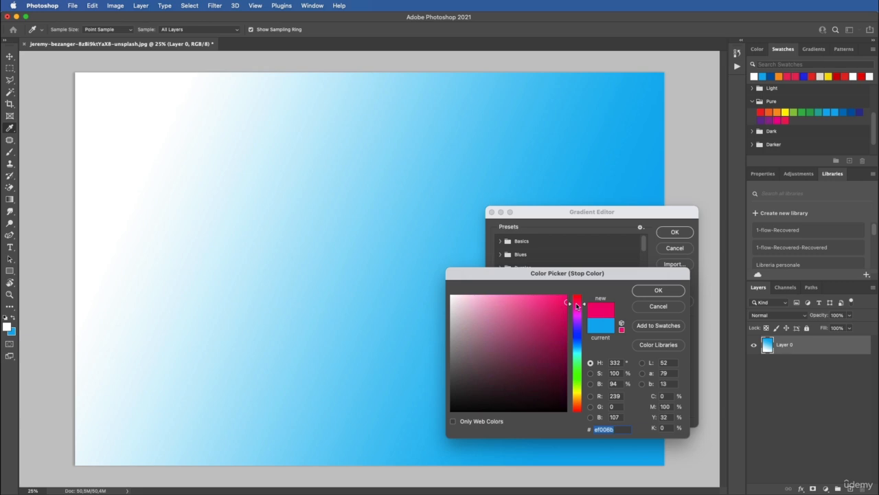
pyautogui.click(577, 305)
pyautogui.click(658, 289)
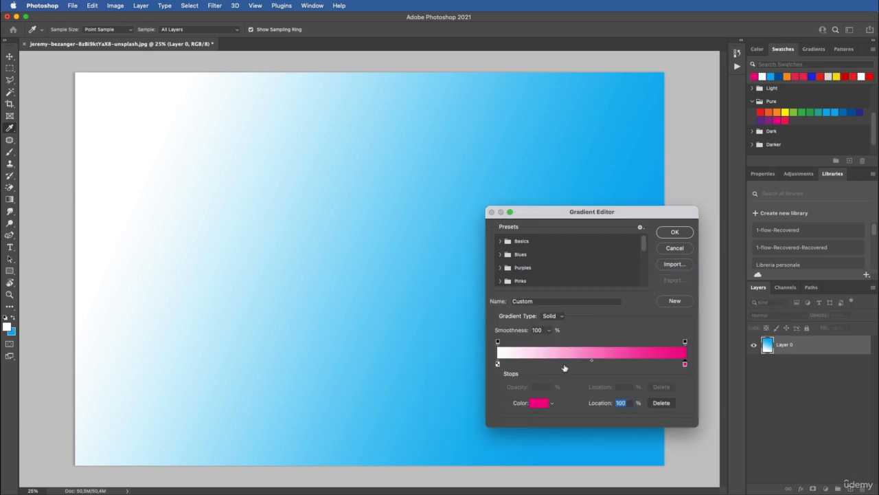
# Step: Set the gradient's start colour stop at location 0% to yellow ffea00 and accept the edited gradient
pyautogui.click(498, 364)
pyautogui.click(538, 402)
pyautogui.click(576, 394)
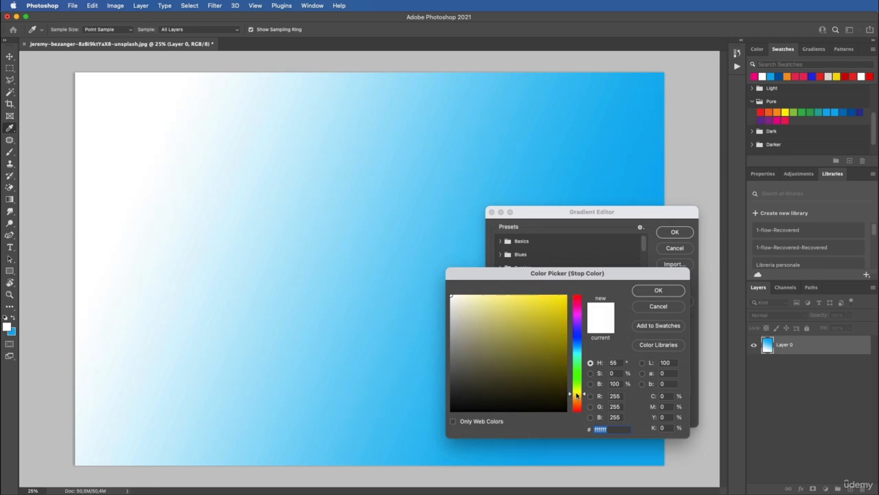
pyautogui.moveTo(550, 323); pyautogui.dragTo(583, 270)
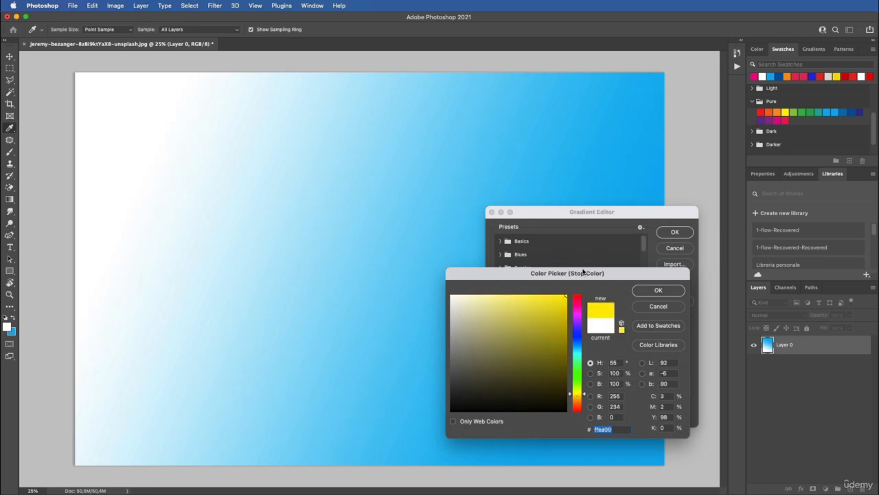
pyautogui.click(648, 292)
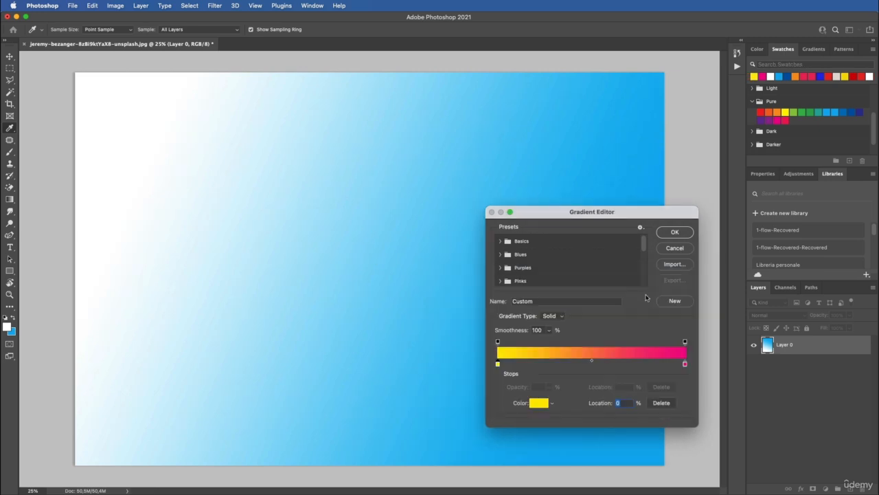
pyautogui.click(675, 232)
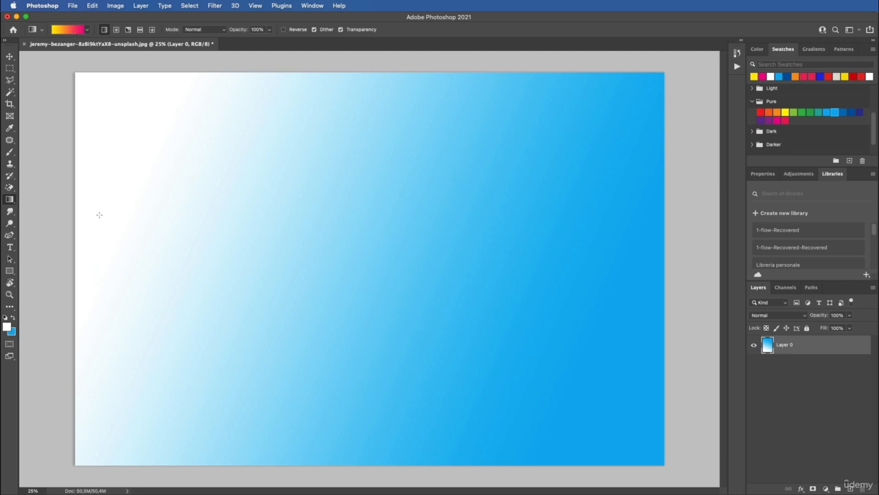
# Step: Apply the yellow-to-magenta linear gradient repeatedly with different lengths, angles and positions, finishing with a wide, nearly horizontal blend across the canvas
pyautogui.moveTo(95, 213); pyautogui.dragTo(646, 376)
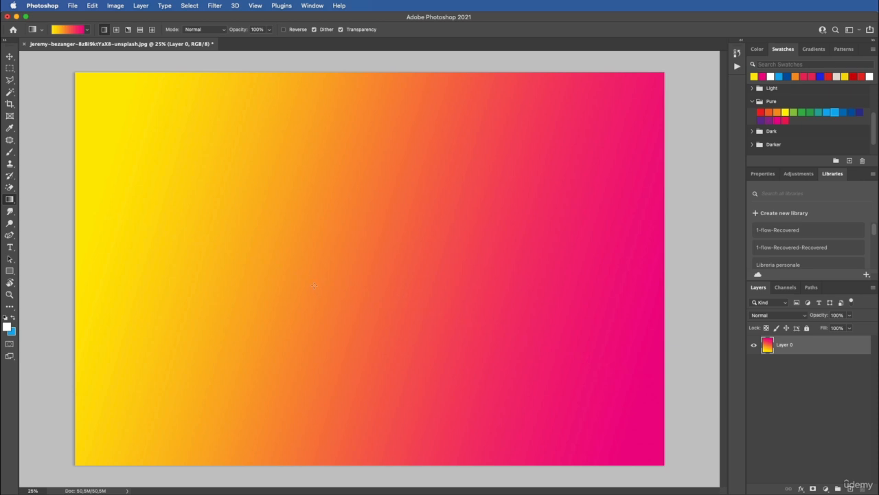
pyautogui.moveTo(307, 265); pyautogui.dragTo(347, 265)
pyautogui.moveTo(349, 266); pyautogui.dragTo(347, 266)
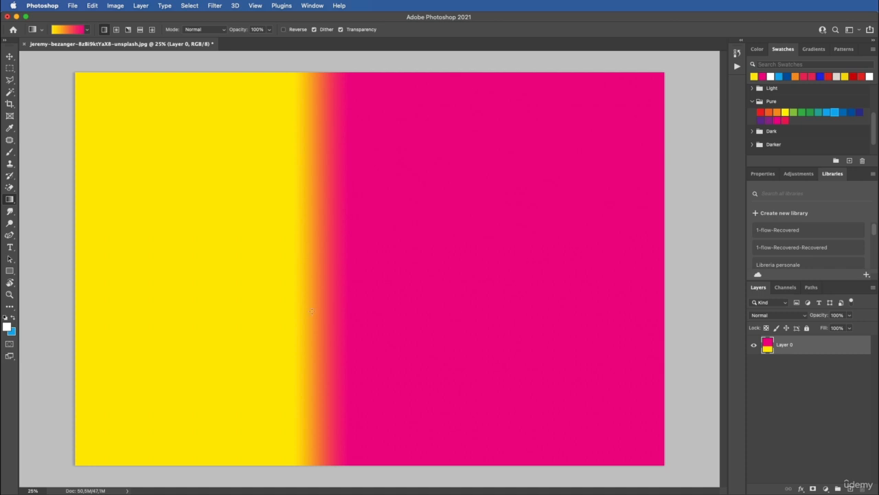
pyautogui.moveTo(161, 265); pyautogui.dragTo(561, 264)
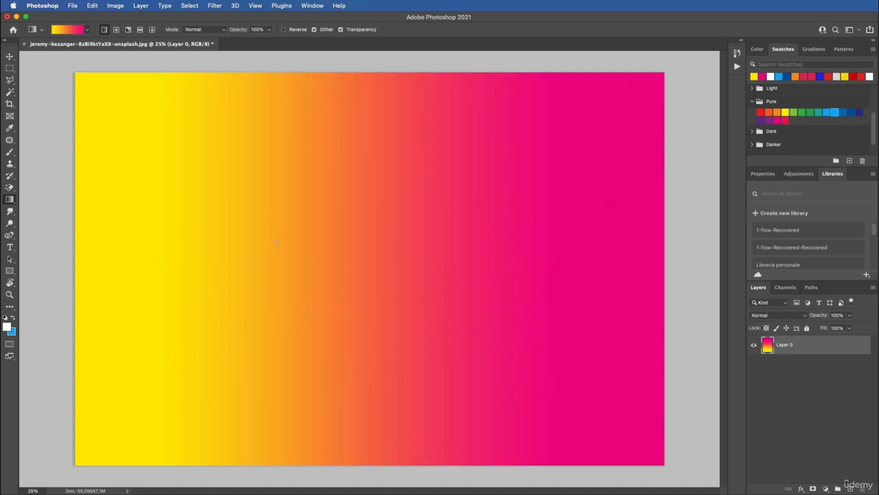
pyautogui.moveTo(245, 241); pyautogui.dragTo(423, 252)
pyautogui.moveTo(337, 211); pyautogui.dragTo(440, 219)
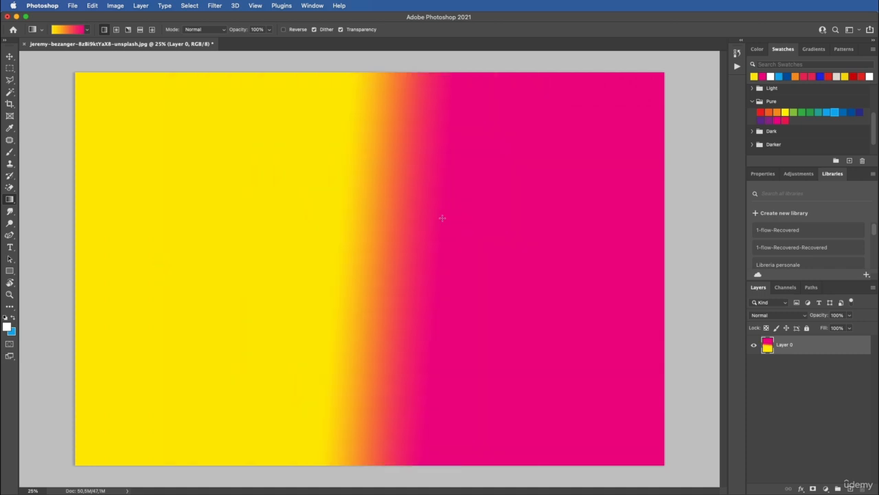
pyautogui.moveTo(501, 203); pyautogui.dragTo(605, 209)
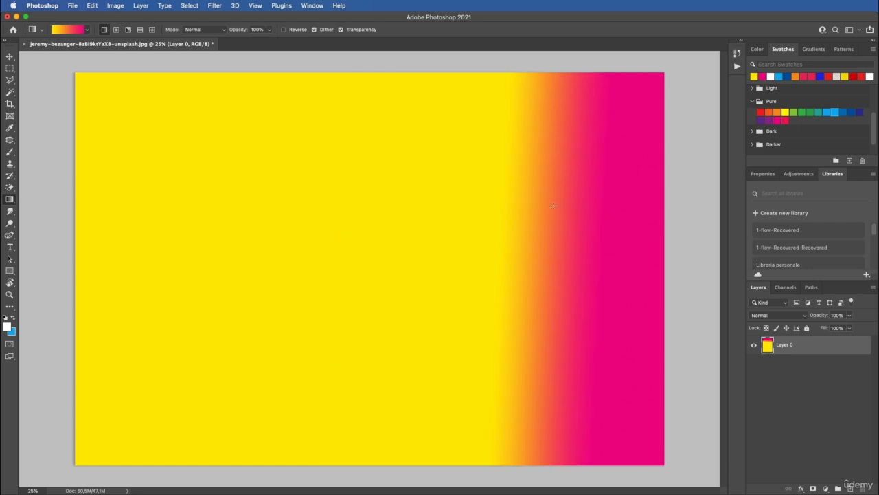
pyautogui.moveTo(181, 210); pyautogui.dragTo(708, 238)
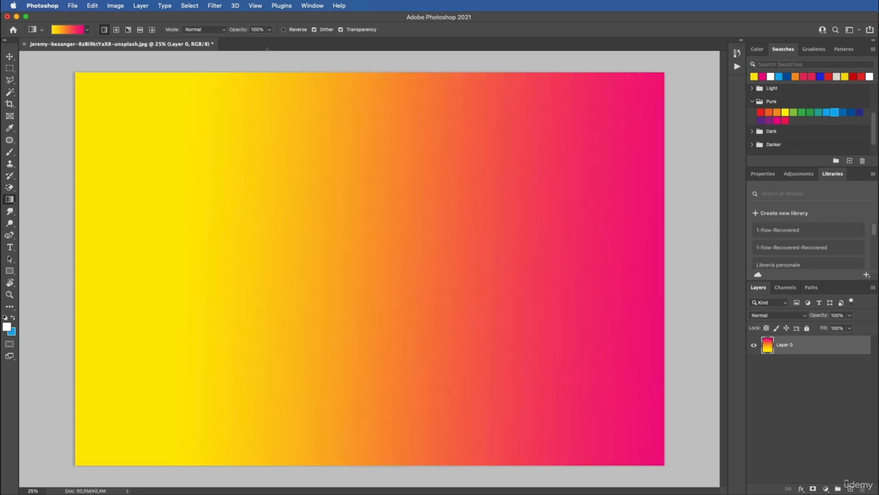
# Step: Apply radial gradients from near the canvas centre with medium and very large radii, finishing with a small yellow glow on magenta
pyautogui.click(118, 30)
pyautogui.moveTo(371, 265); pyautogui.dragTo(370, 72)
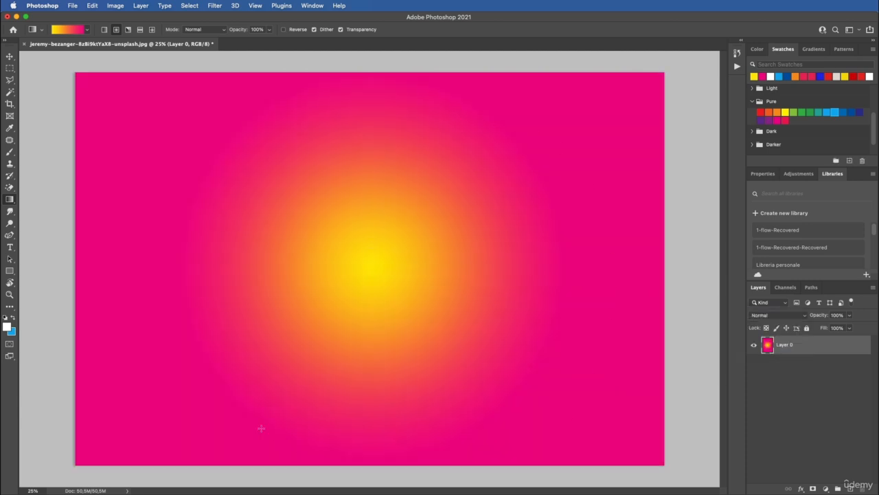
pyautogui.moveTo(377, 272); pyautogui.dragTo(755, 111)
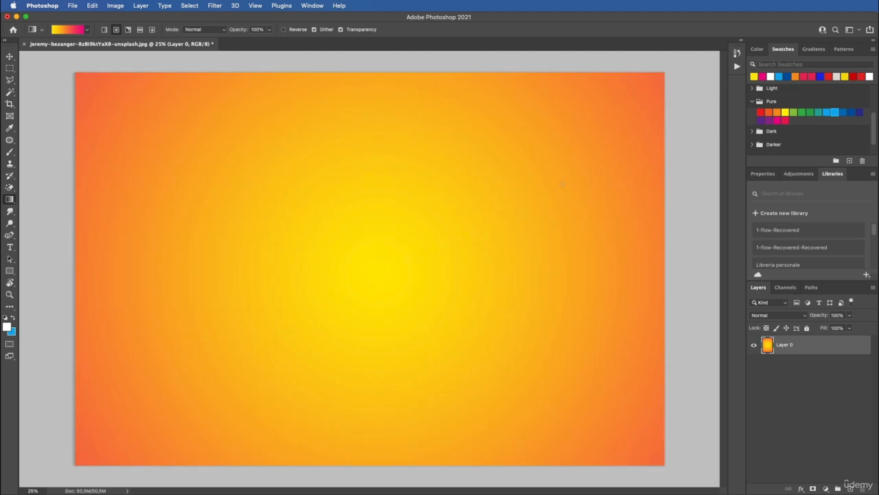
pyautogui.moveTo(327, 275); pyautogui.dragTo(373, 263)
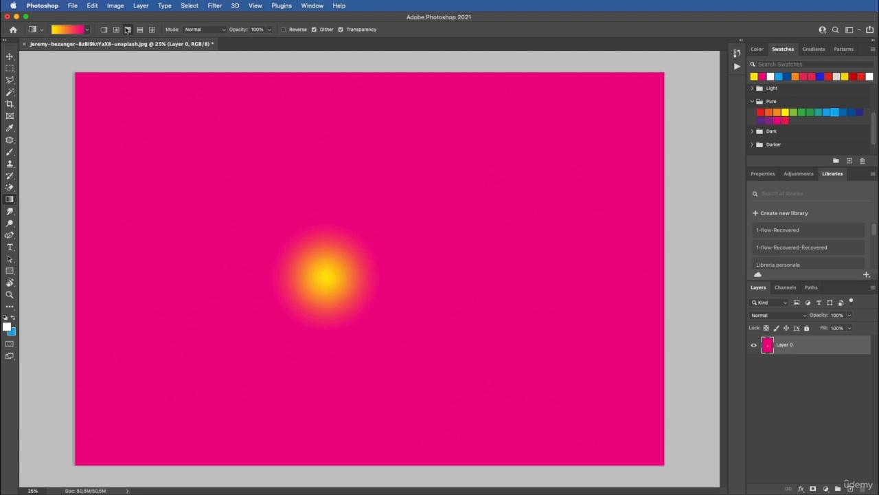
# Step: Apply angle gradients around the canvas centre, first aimed toward the upper right and finally horizontally toward the right edge
pyautogui.click(127, 30)
pyautogui.moveTo(334, 218); pyautogui.dragTo(488, 84)
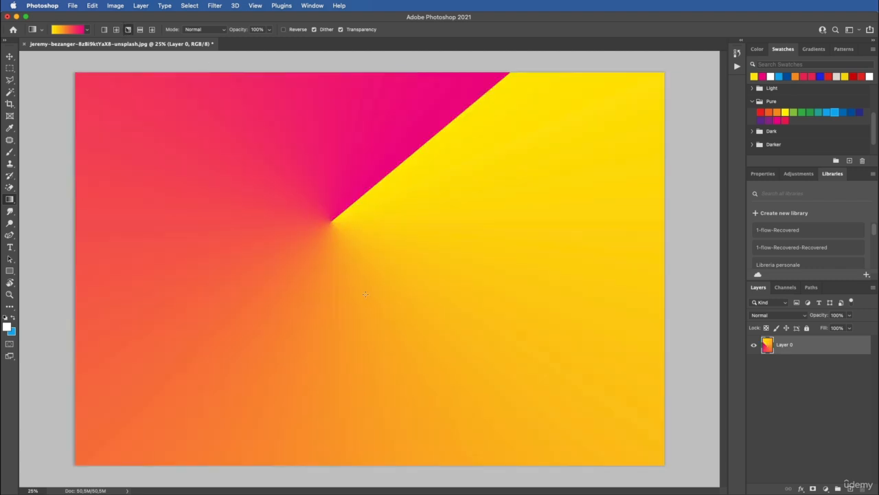
pyautogui.moveTo(343, 269); pyautogui.dragTo(603, 268)
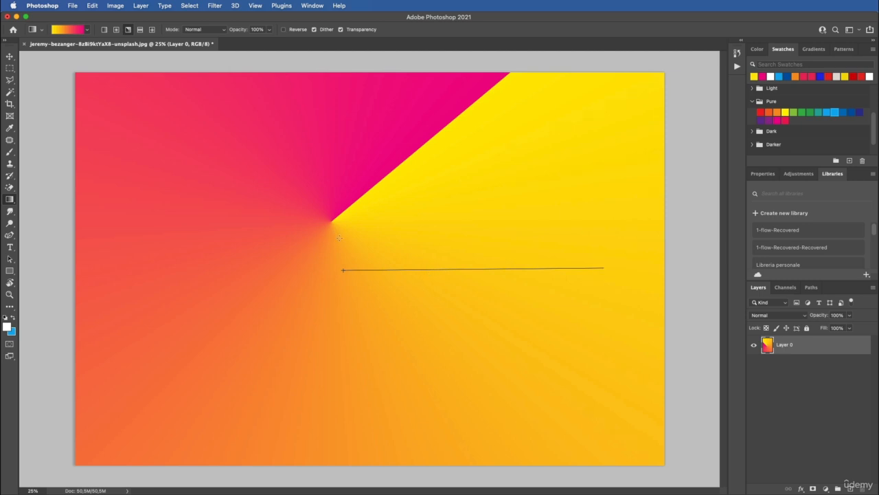
pyautogui.moveTo(603, 267); pyautogui.dragTo(603, 267)
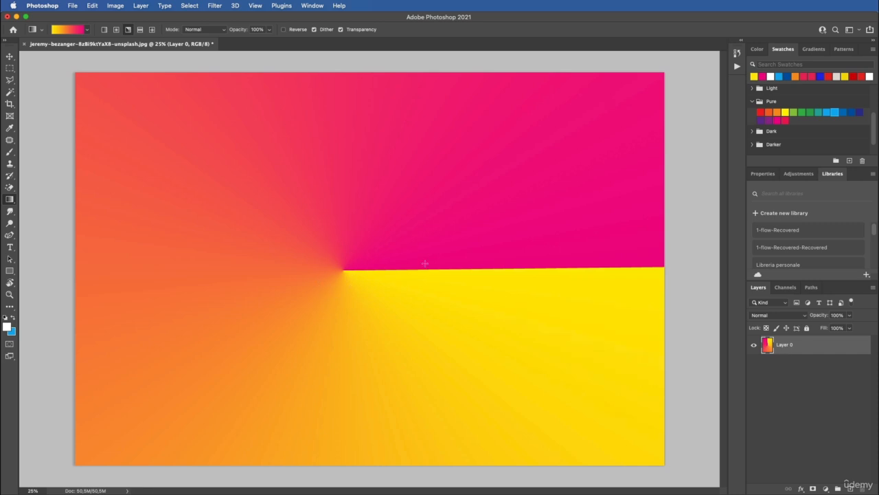
# Step: Apply a reflected gradient upward from the canvas centre, and replace it with diamond gradients, finishing with a large tilted one
pyautogui.click(139, 31)
pyautogui.moveTo(364, 280); pyautogui.dragTo(372, 125)
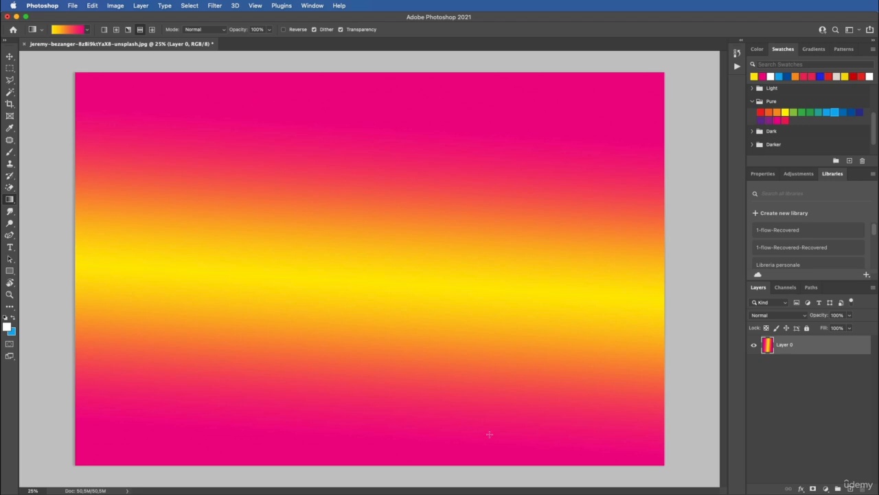
pyautogui.click(152, 30)
pyautogui.moveTo(383, 290); pyautogui.dragTo(383, 94)
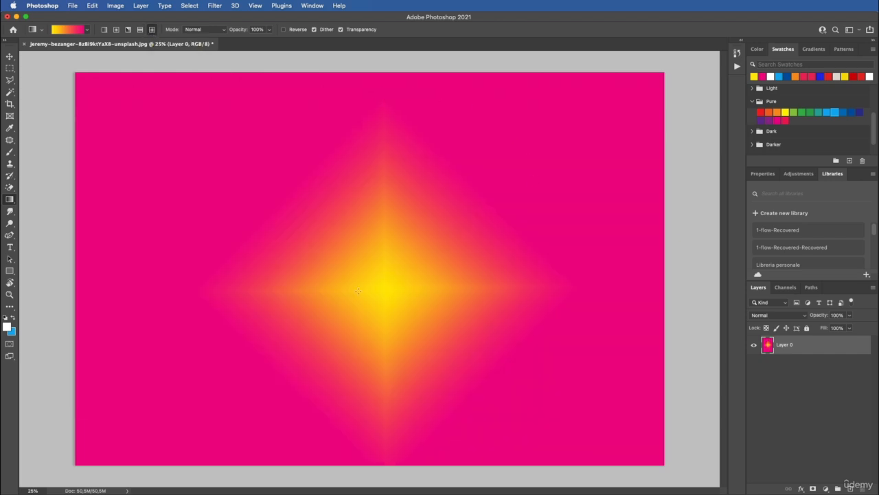
pyautogui.moveTo(358, 290); pyautogui.dragTo(628, 103)
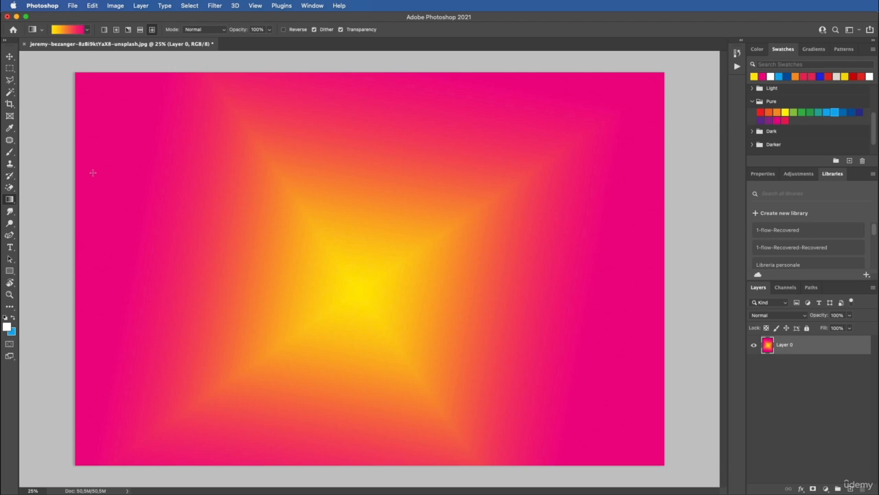
# Step: Use the Paint Bucket at tolerance 32 to fill the yellow and orange bands around the diamond's centre with white
pyautogui.click(9, 200)
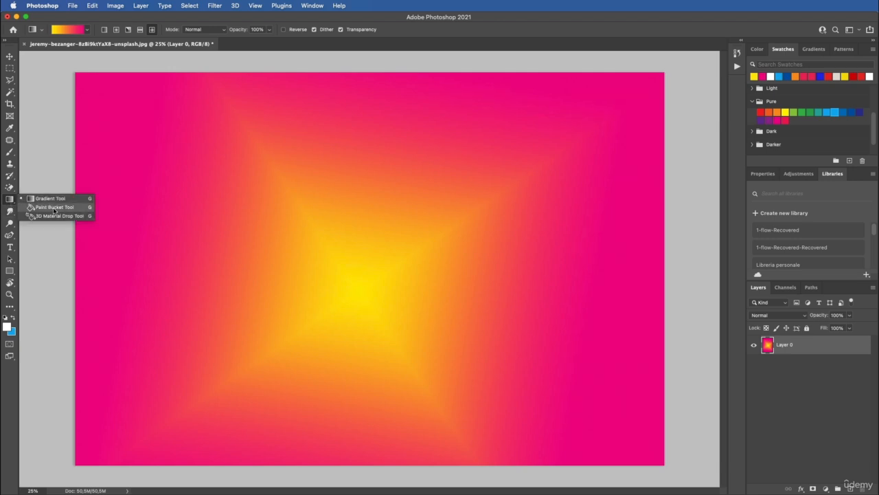
pyautogui.click(54, 208)
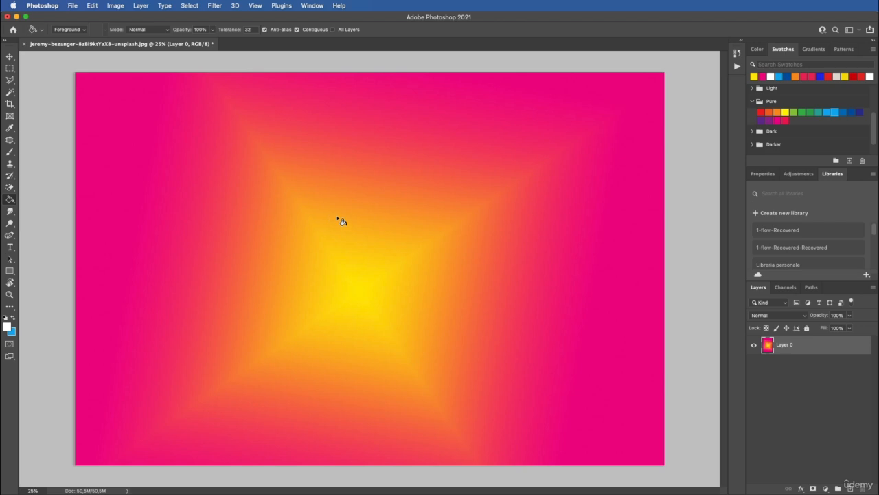
pyautogui.click(320, 253)
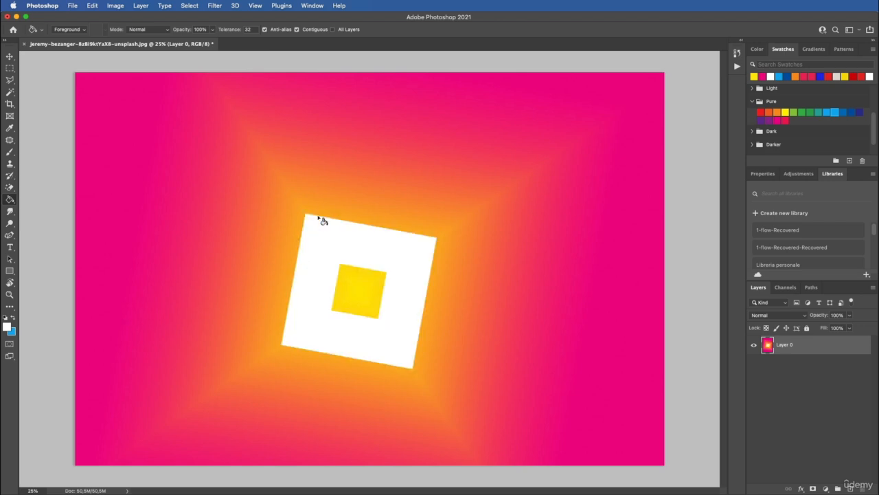
pyautogui.click(436, 232)
pyautogui.click(462, 183)
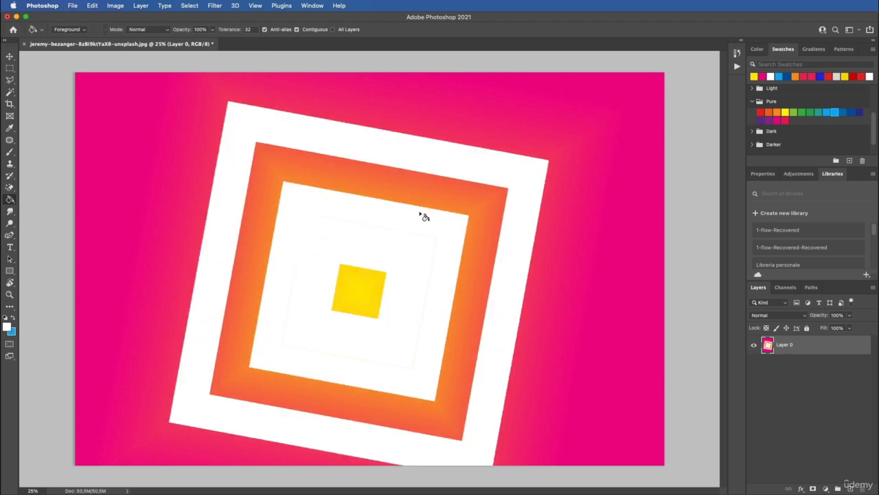
pyautogui.click(369, 192)
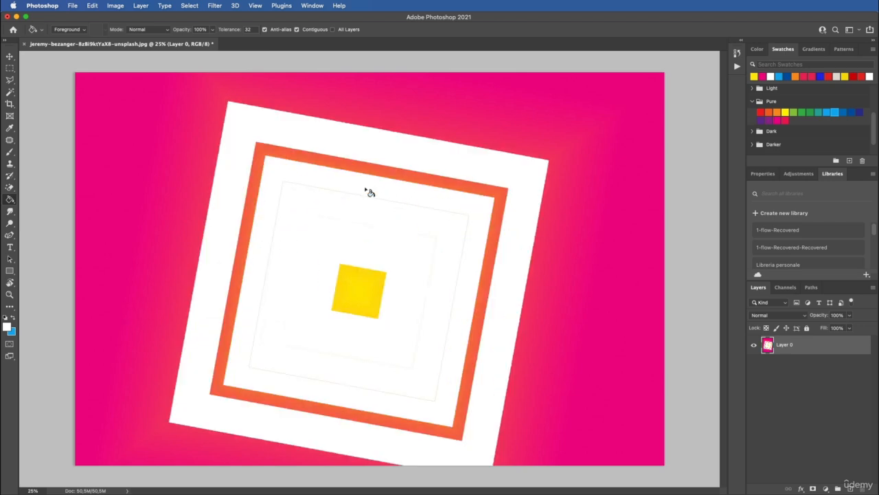
pyautogui.click(309, 157)
# Step: Set the Paint Bucket tolerance to 100 and fill the magenta surround and the yellow centre square with white
pyautogui.click(251, 30)
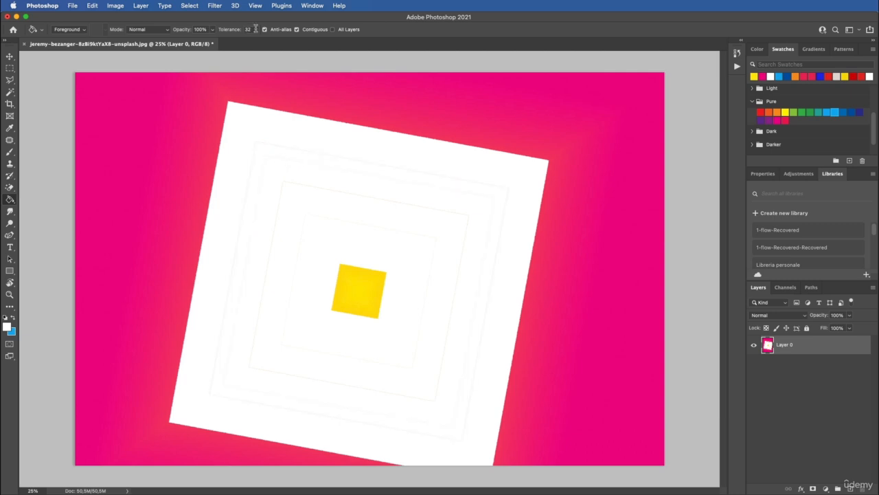
pyautogui.write('100')
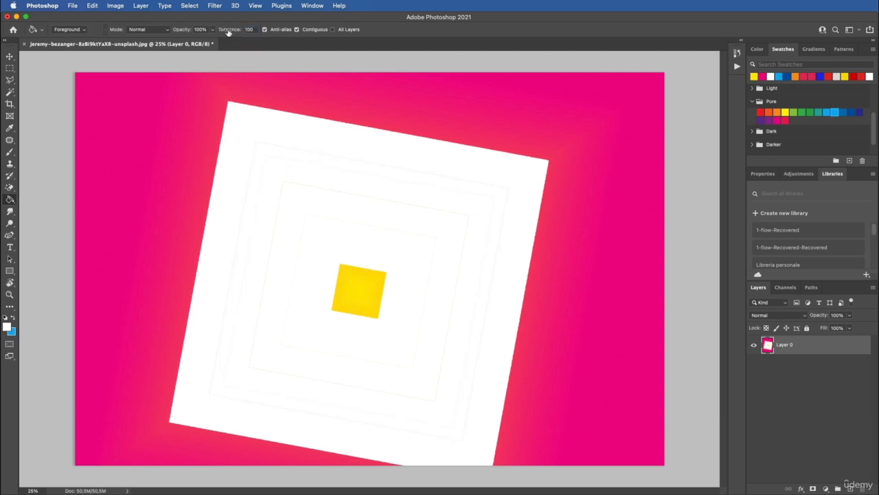
pyautogui.click(495, 123)
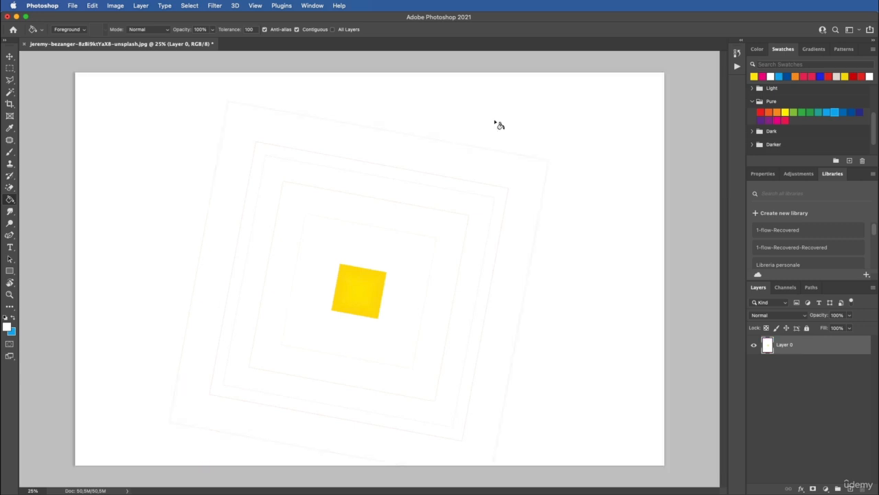
pyautogui.click(373, 279)
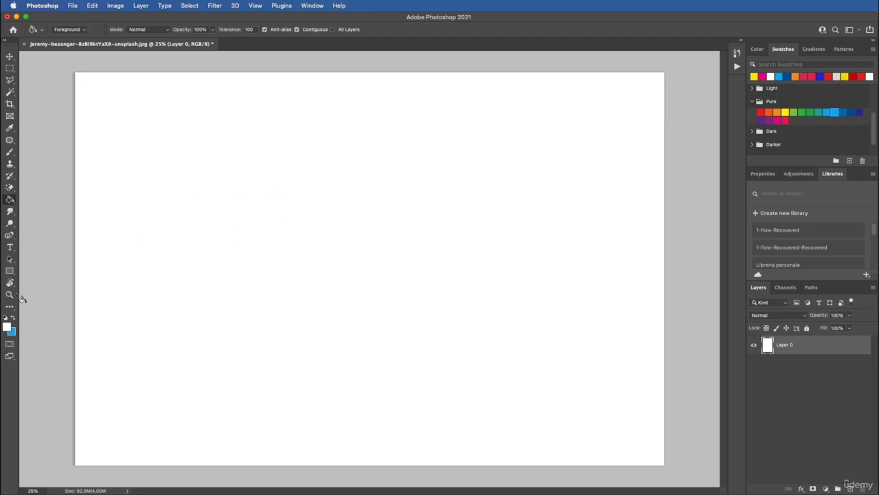
# Step: Swap the foreground and background colours and fill the whole white canvas with blue
pyautogui.click(14, 319)
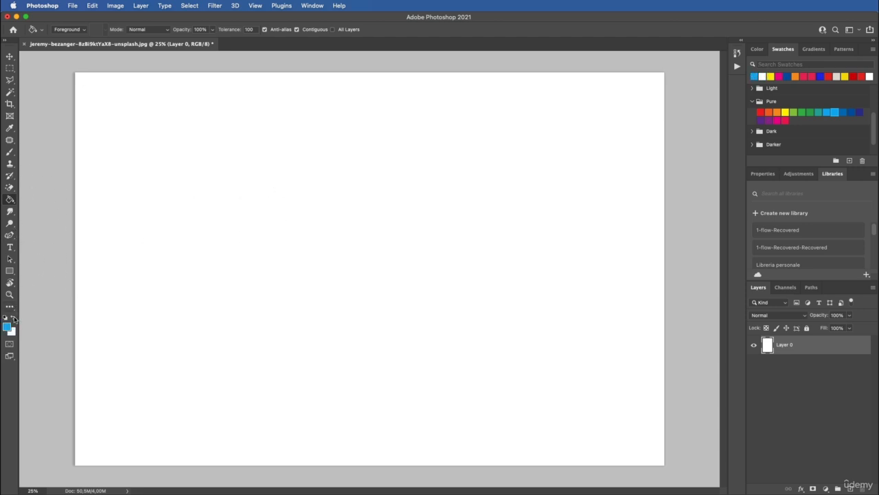
pyautogui.click(340, 209)
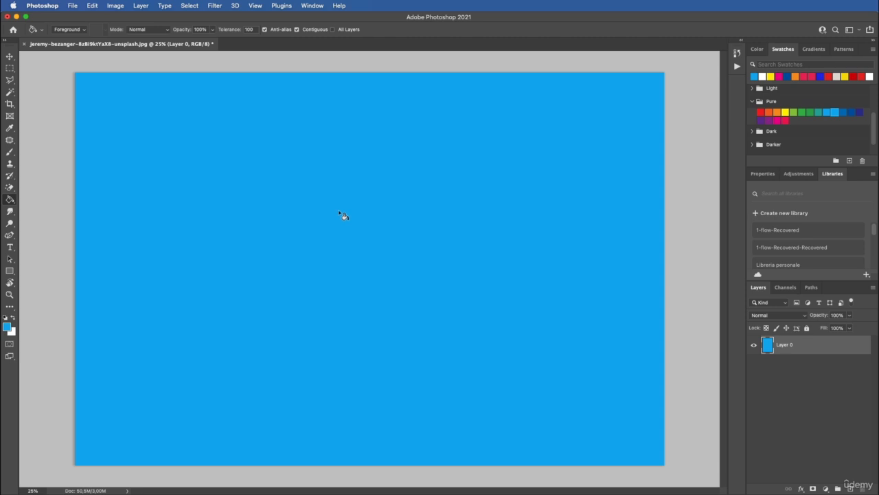